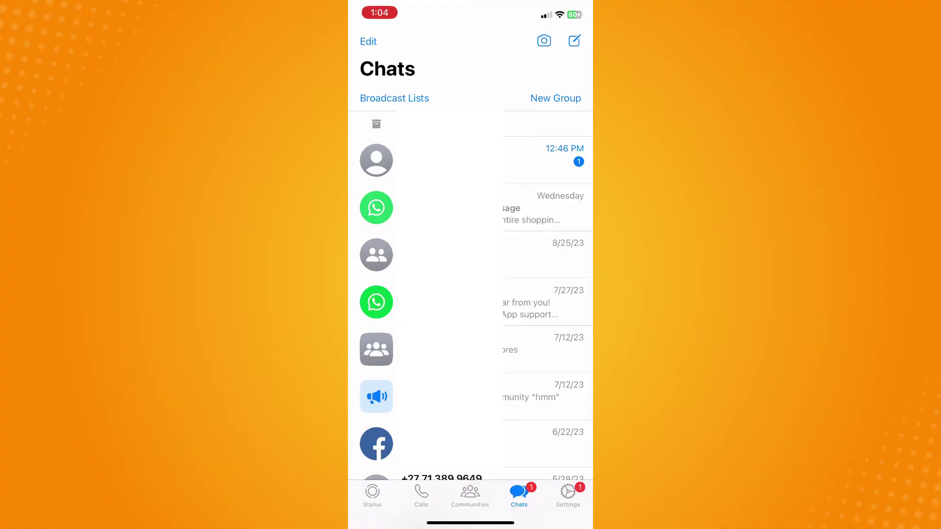
Step: Bring up Control Center and expand the connectivity tiles, then return to the home screen
{"action": "left_click_drag", "start_coordinate": [573, 11], "coordinate": [566, 220]}
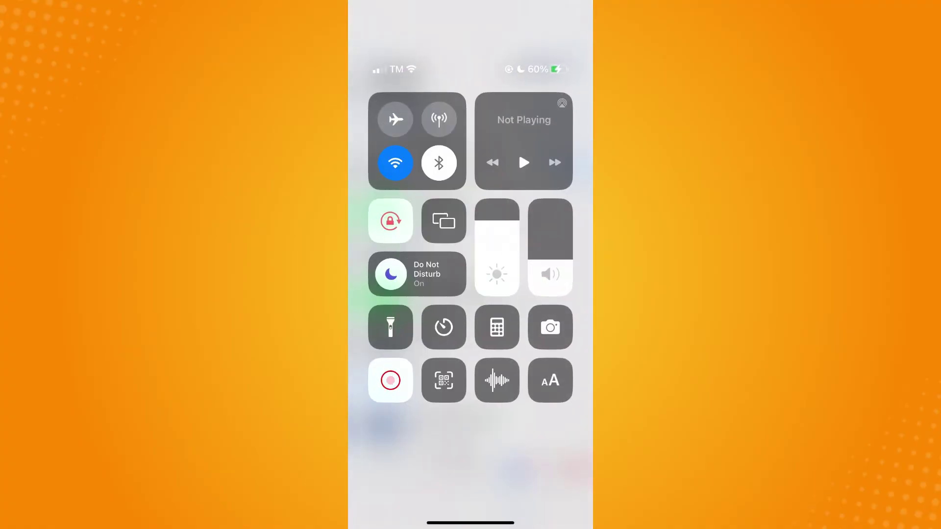
{"action": "left_click", "coordinate": [417, 141]}
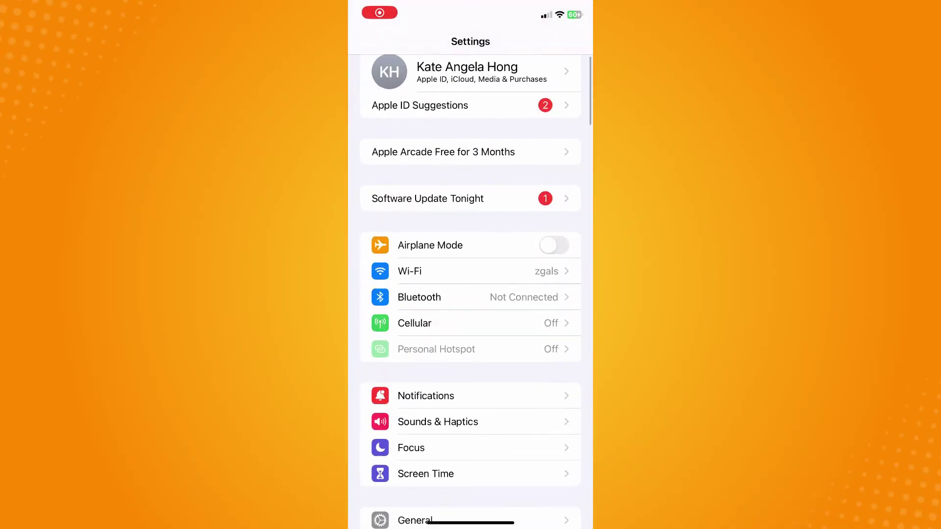
{"action": "scroll", "coordinate": [470, 294], "scroll_direction": "down", "scroll_amount": 2}
{"action": "scroll", "coordinate": [470, 294], "scroll_direction": "down", "scroll_amount": 3}
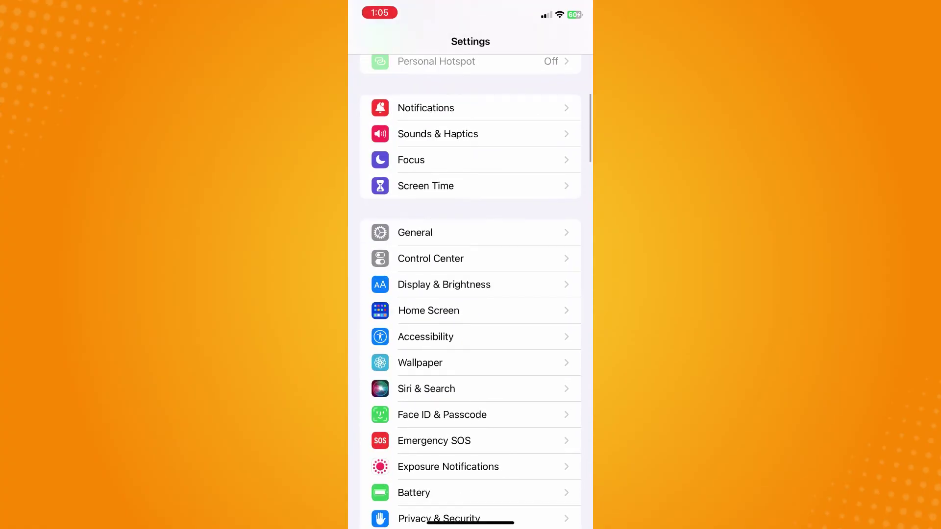
Step: Go to General > iPhone Storage to see the per-app storage list
{"action": "left_click", "coordinate": [416, 231]}
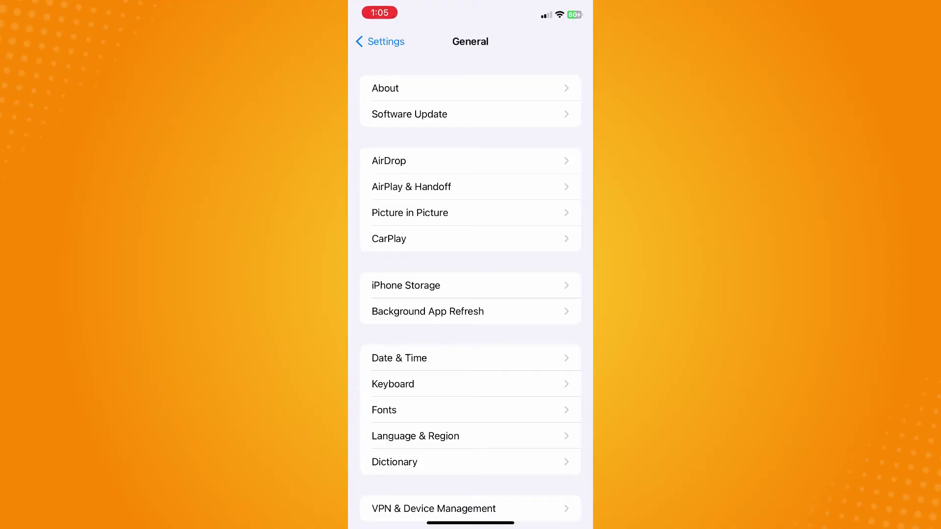
{"action": "left_click", "coordinate": [406, 286]}
{"action": "scroll", "coordinate": [470, 294], "scroll_direction": "down", "scroll_amount": 5}
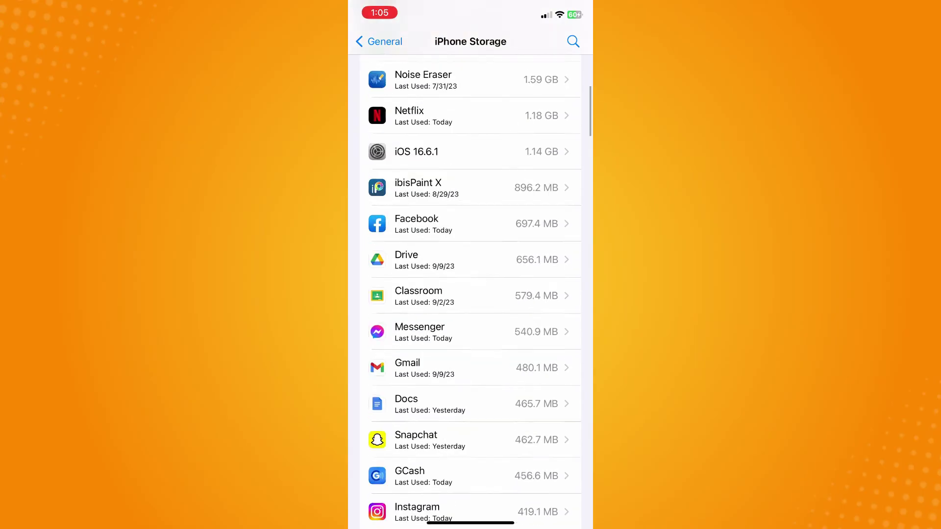
{"action": "scroll", "coordinate": [470, 293], "scroll_direction": "down", "scroll_amount": 3}
{"action": "scroll", "coordinate": [471, 294], "scroll_direction": "down", "scroll_amount": 10}
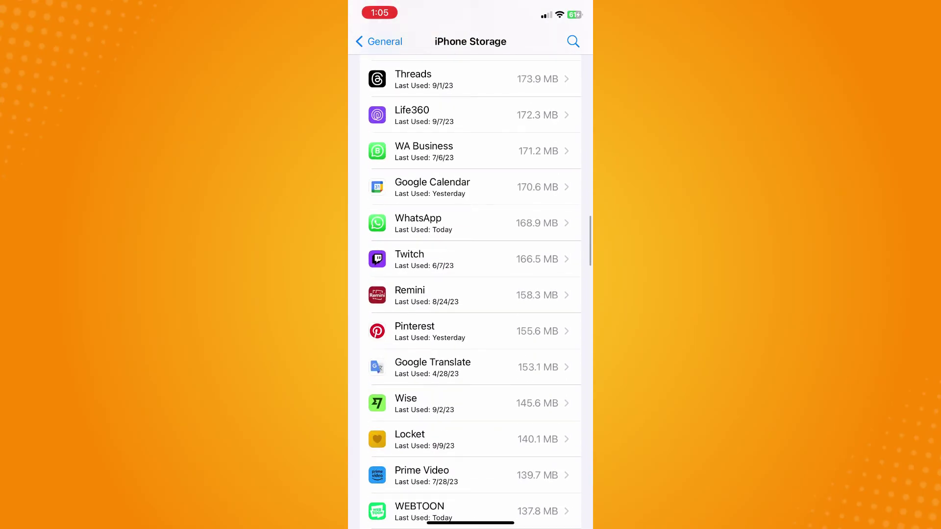
Step: Offload WhatsApp while keeping its documents and data, then start reinstalling it
{"action": "left_click", "coordinate": [418, 223]}
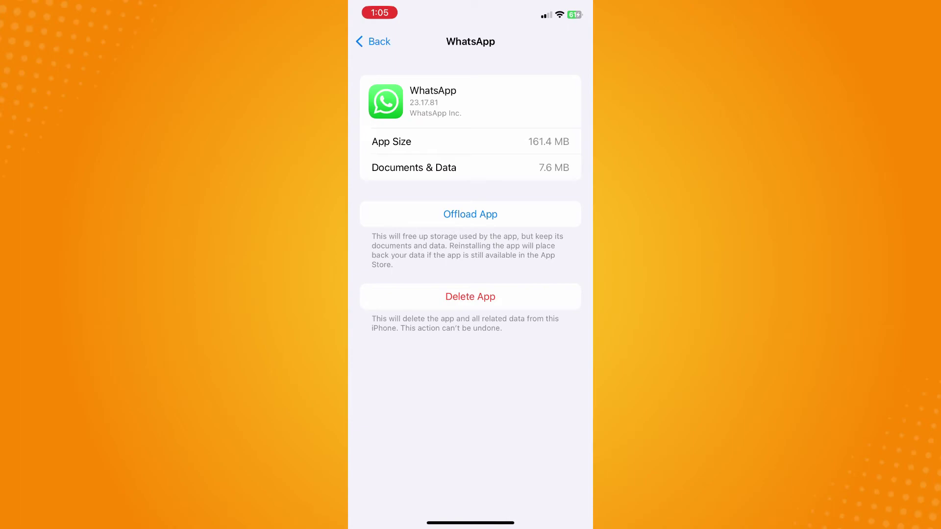
{"action": "left_click", "coordinate": [471, 215]}
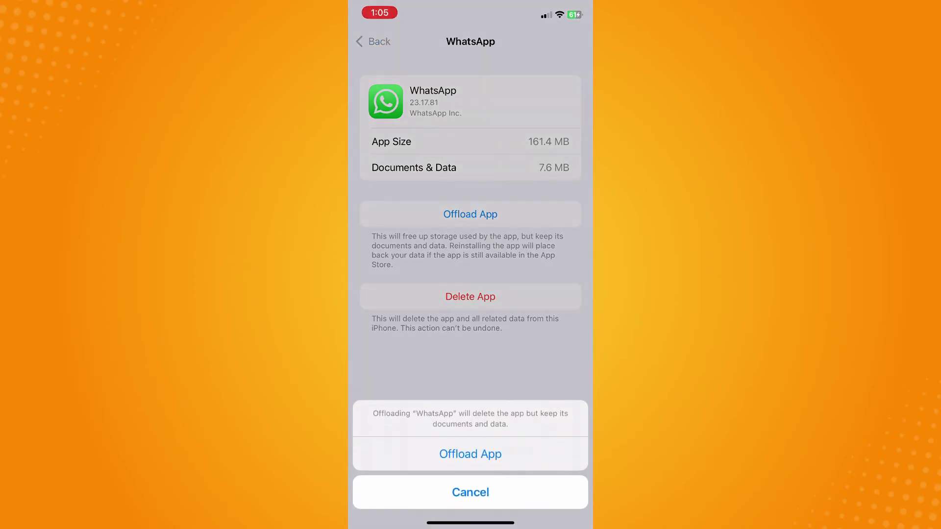
{"action": "left_click", "coordinate": [471, 453]}
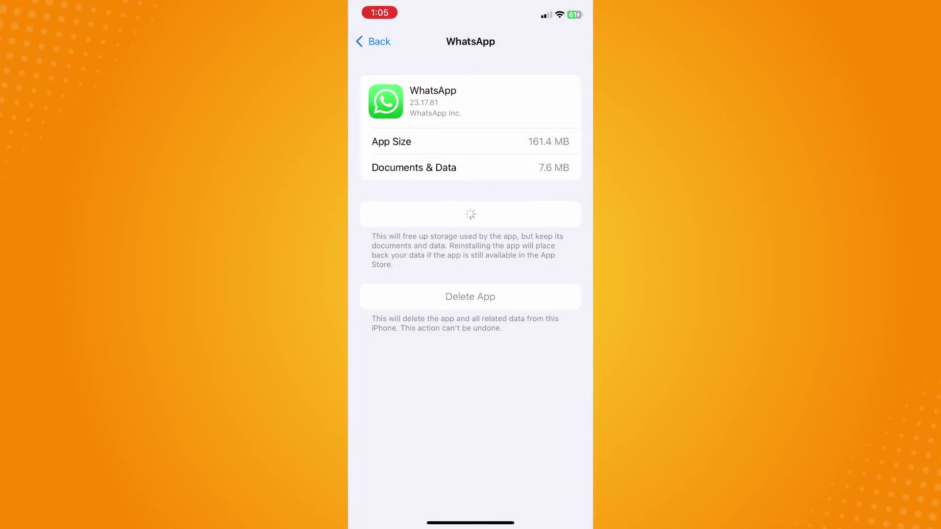
{"action": "left_click", "coordinate": [471, 189]}
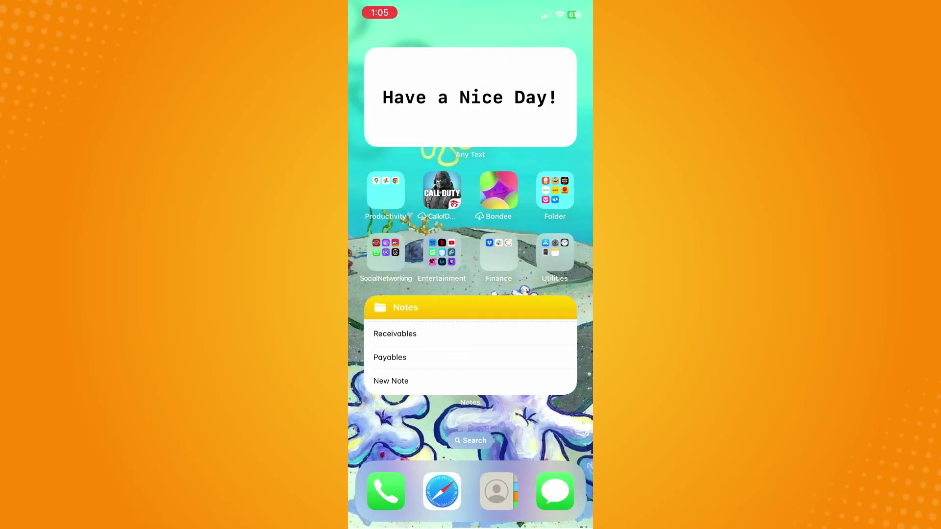
Step: Launch the App Store from the Utilities folder and go to its Search page
{"action": "left_click", "coordinate": [555, 252]}
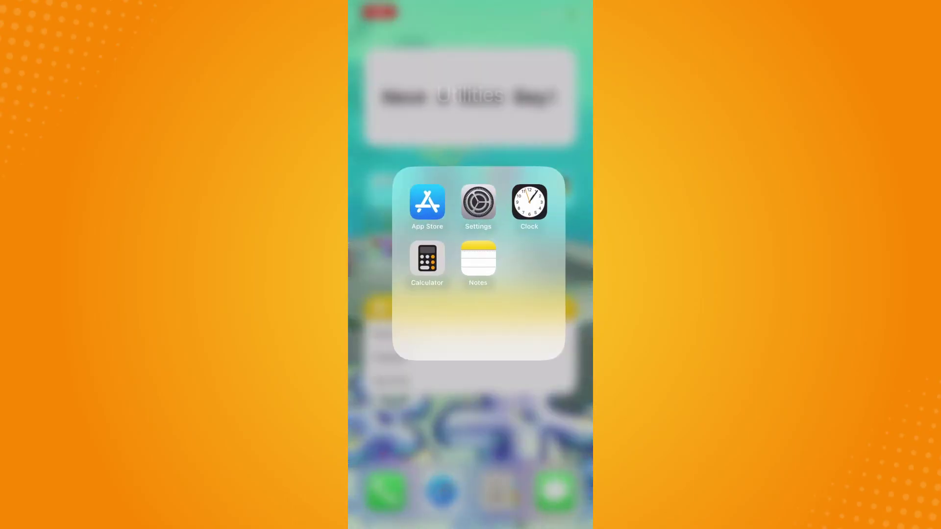
{"action": "left_click", "coordinate": [421, 205]}
{"action": "left_click", "coordinate": [470, 97]}
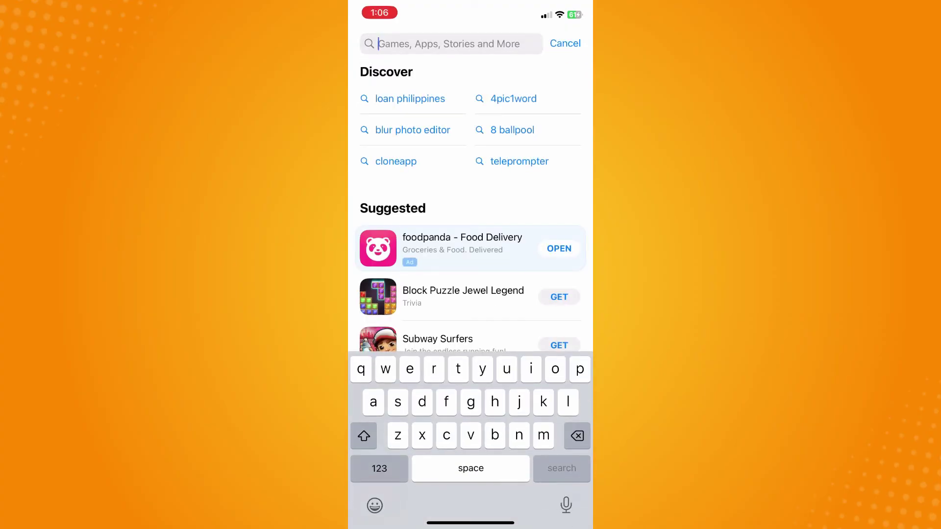
{"action": "type", "text": "what"}
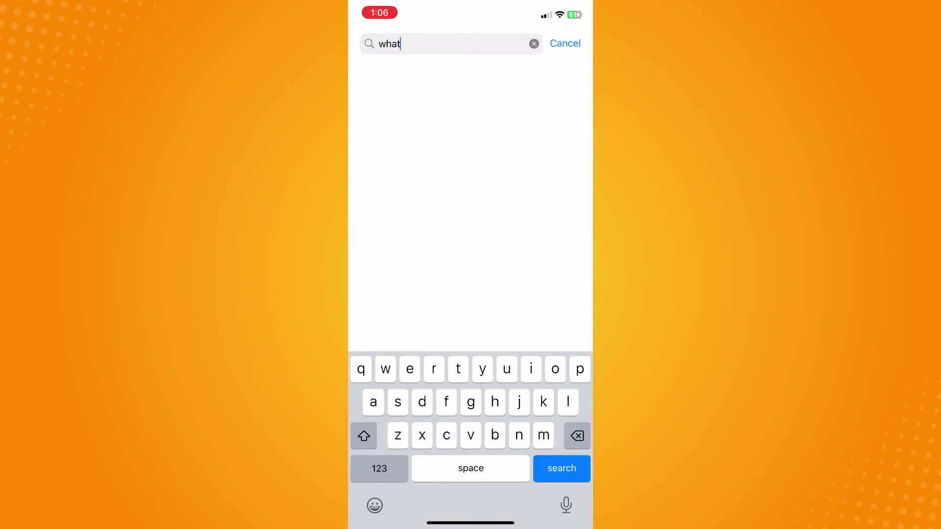
Step: Search 'whatsapp', redownload WhatsApp Messenger, and return to the home screen
{"action": "left_click", "coordinate": [400, 78]}
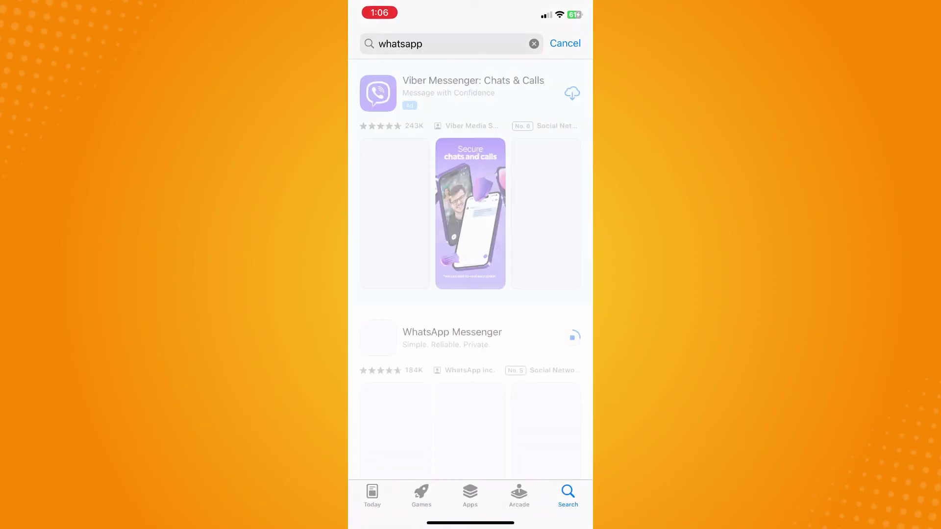
{"action": "scroll", "coordinate": [470, 265], "scroll_direction": "down", "scroll_amount": 2}
{"action": "left_click", "coordinate": [451, 257]}
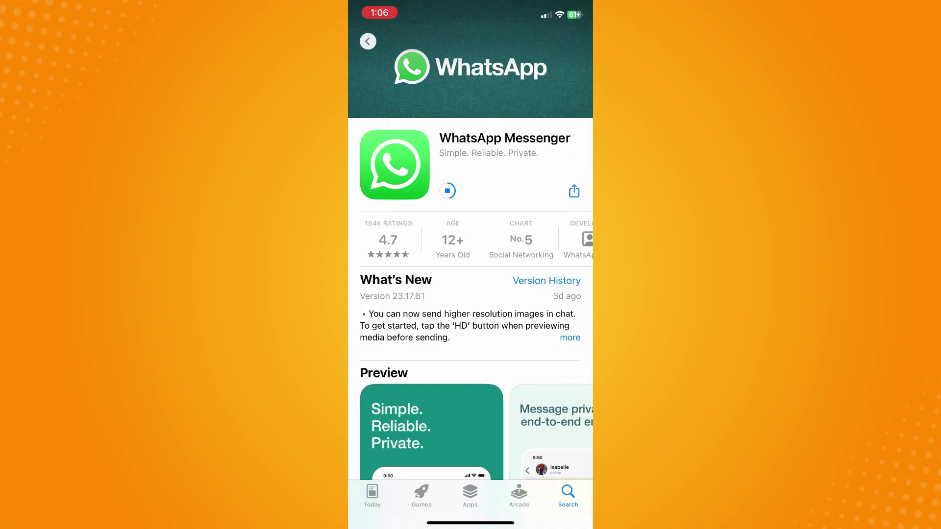
{"action": "left_click_drag", "start_coordinate": [470, 522], "coordinate": [471, 331]}
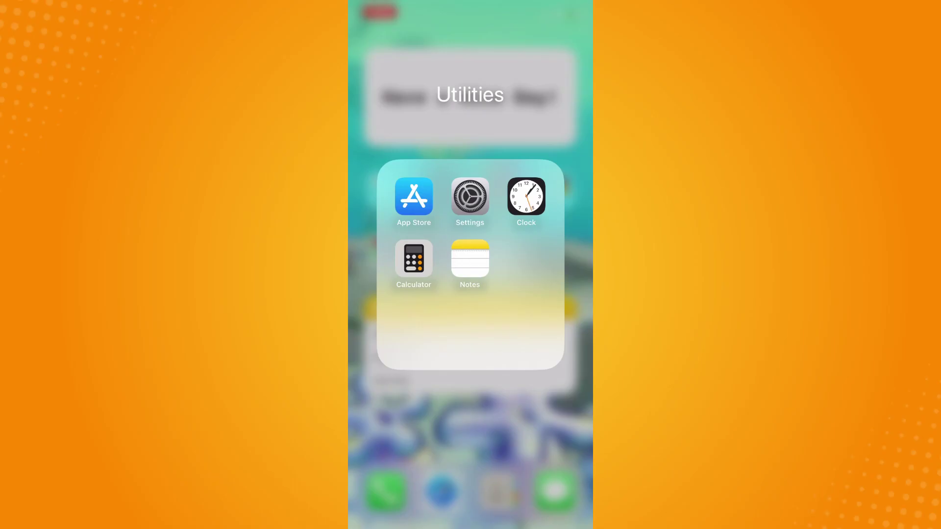
{"action": "left_click", "coordinate": [470, 441]}
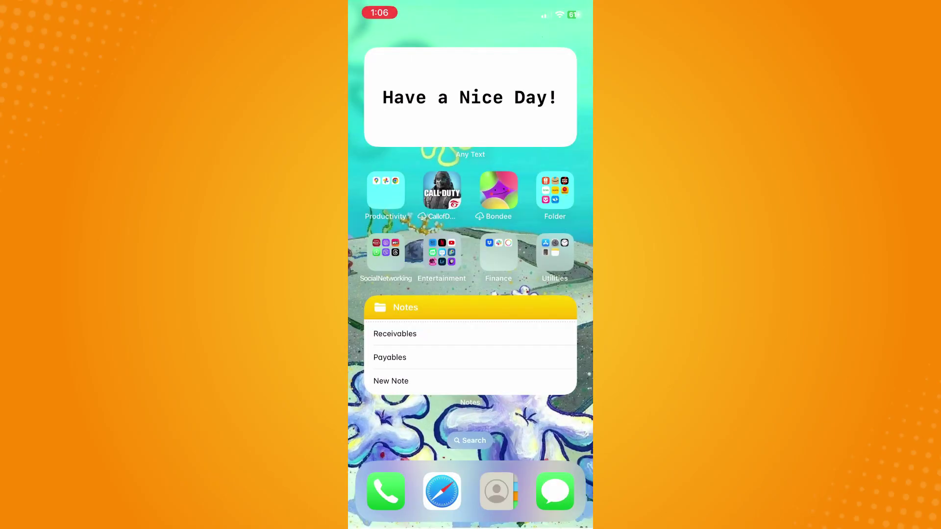